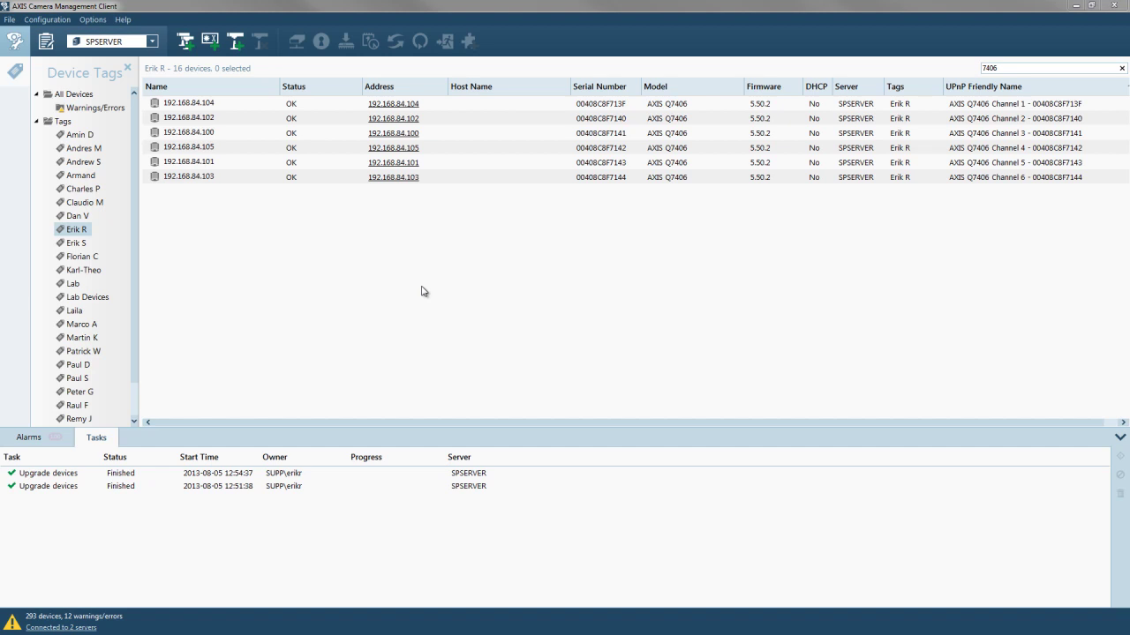
# Open the channel 1 encoder at the .104 address and log in with the account password
pyautogui.click(408, 110)
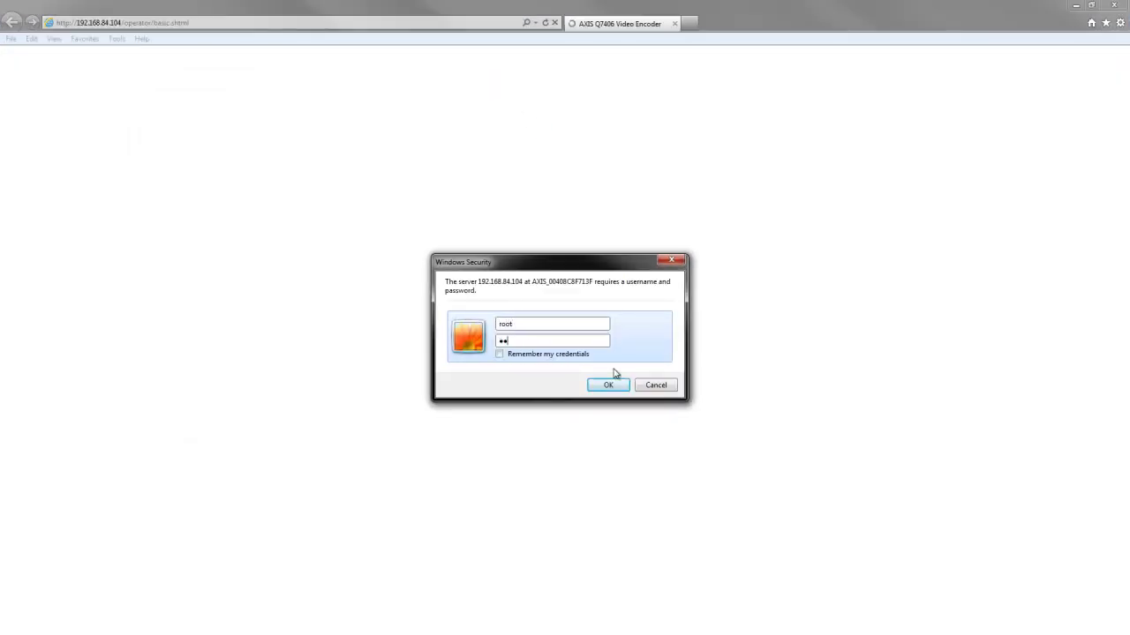
pyautogui.press('Return')
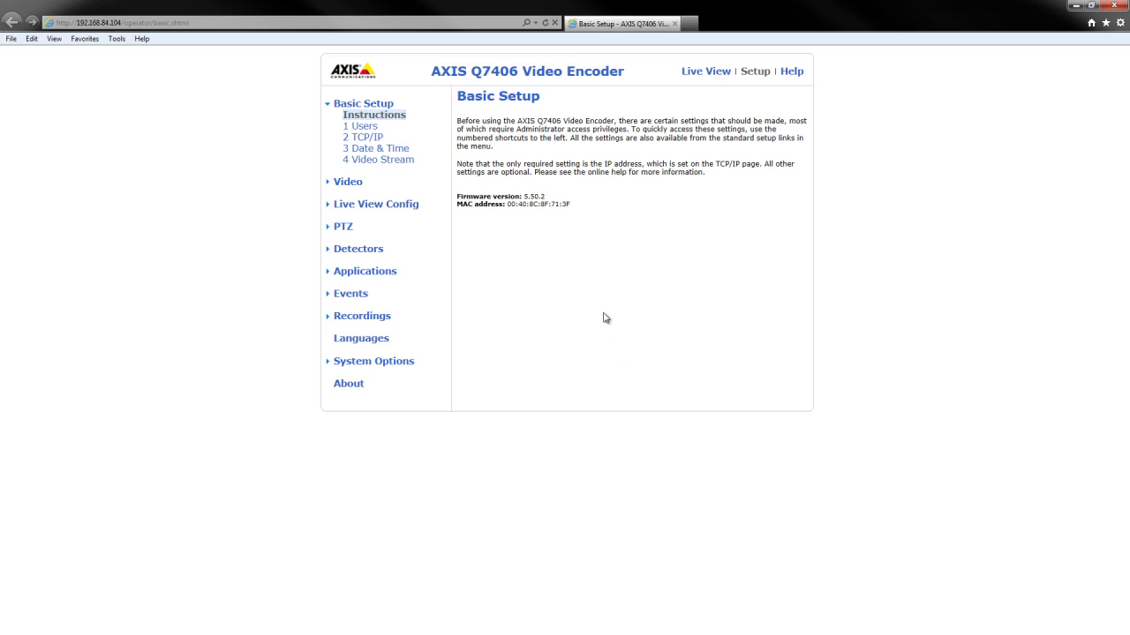
# Enable Daisy chain server on channel 1's COM port (port 5555) and save
pyautogui.click(395, 363)
pyautogui.click(379, 429)
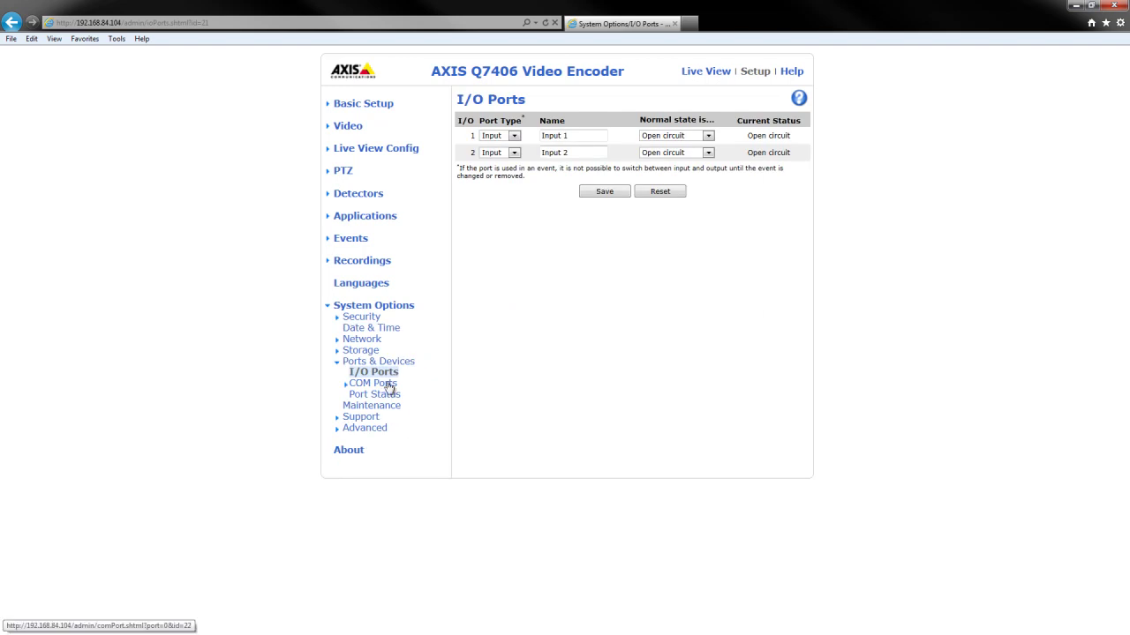
pyautogui.click(390, 385)
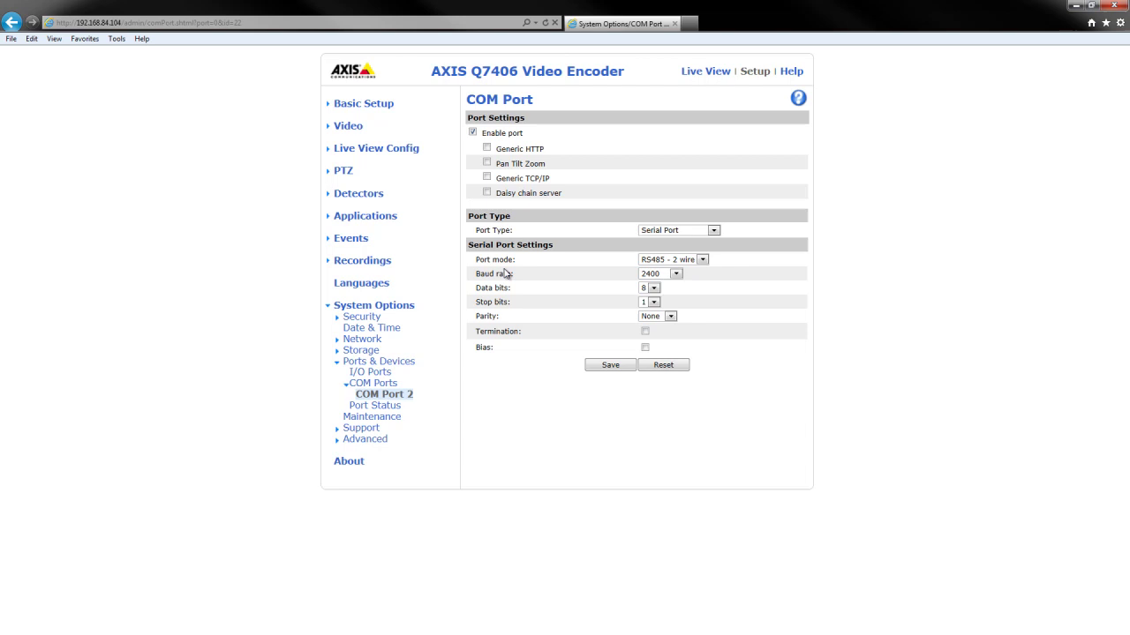
pyautogui.click(486, 193)
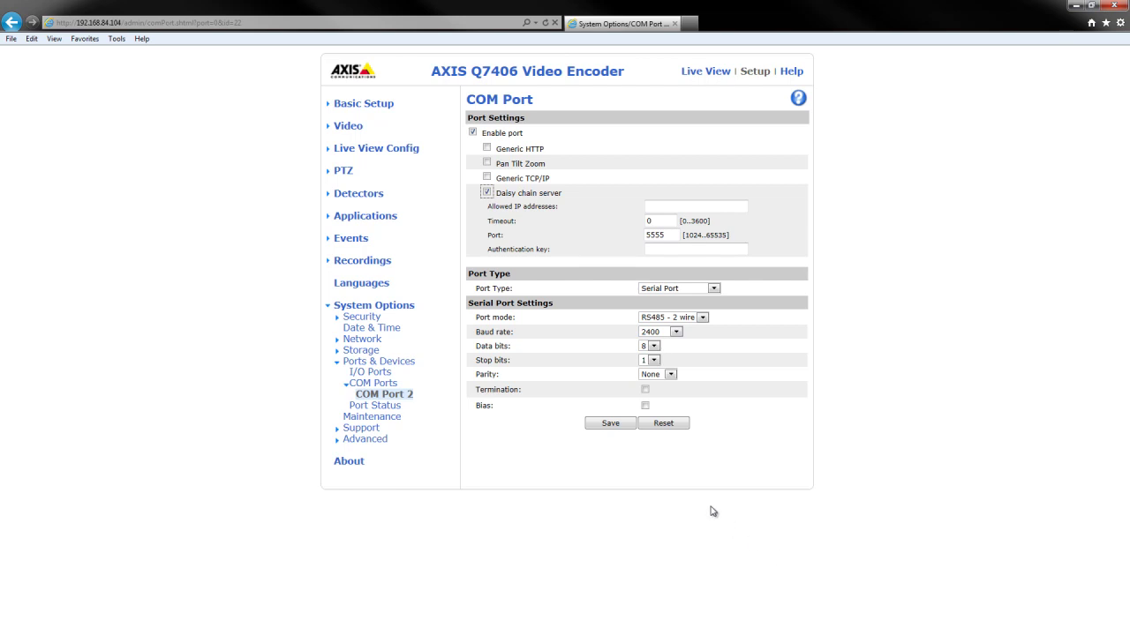
pyautogui.click(615, 427)
pyautogui.click(486, 163)
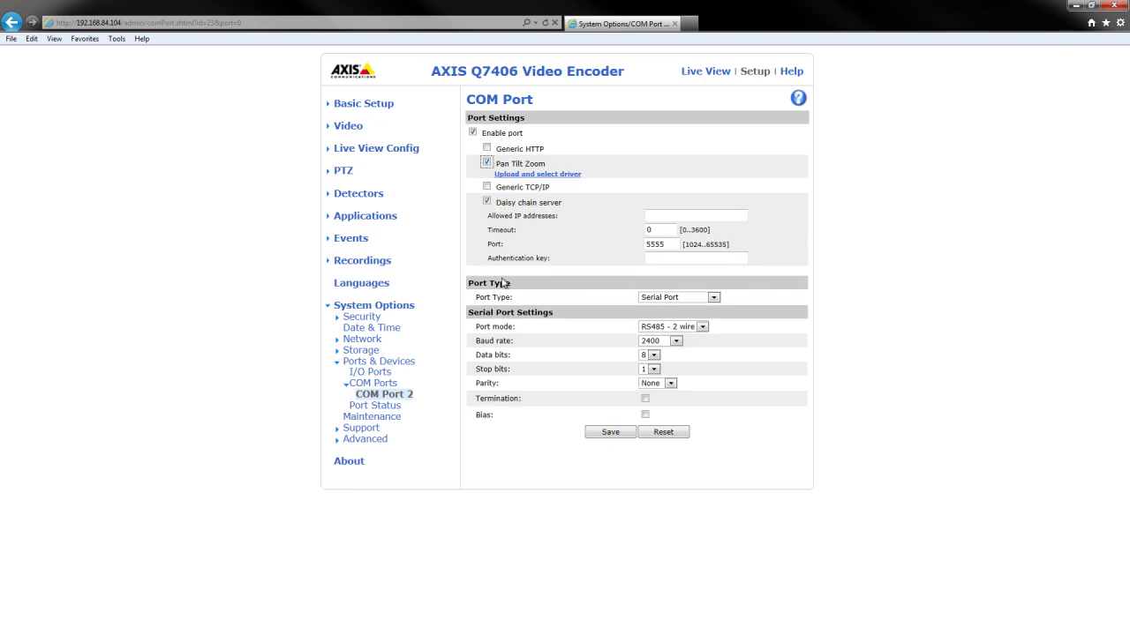
pyautogui.click(515, 175)
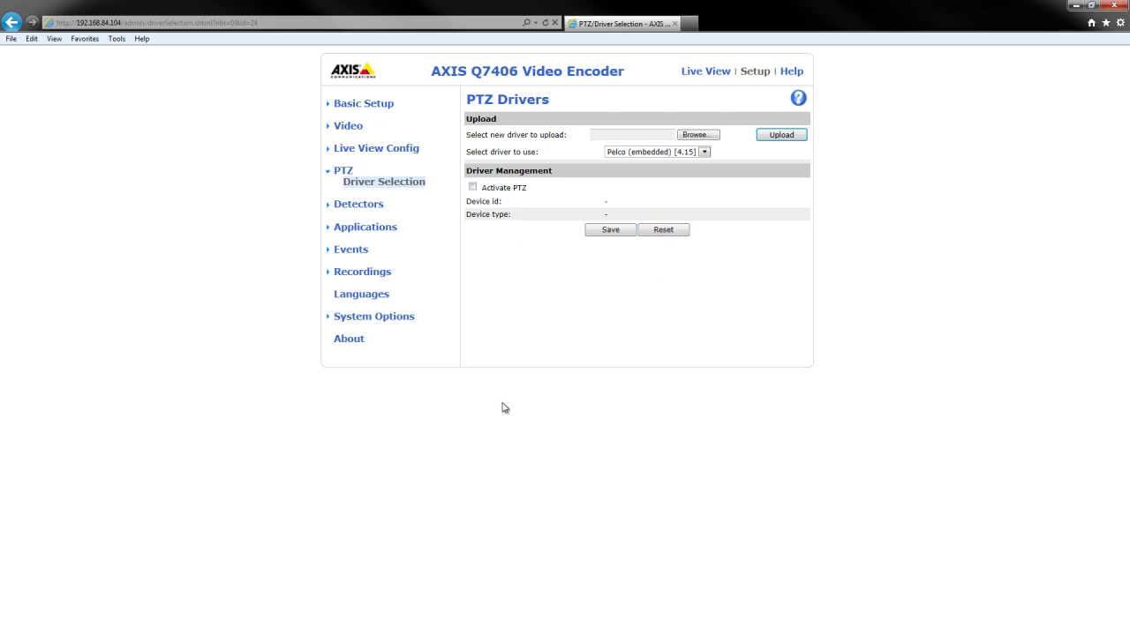
pyautogui.click(379, 316)
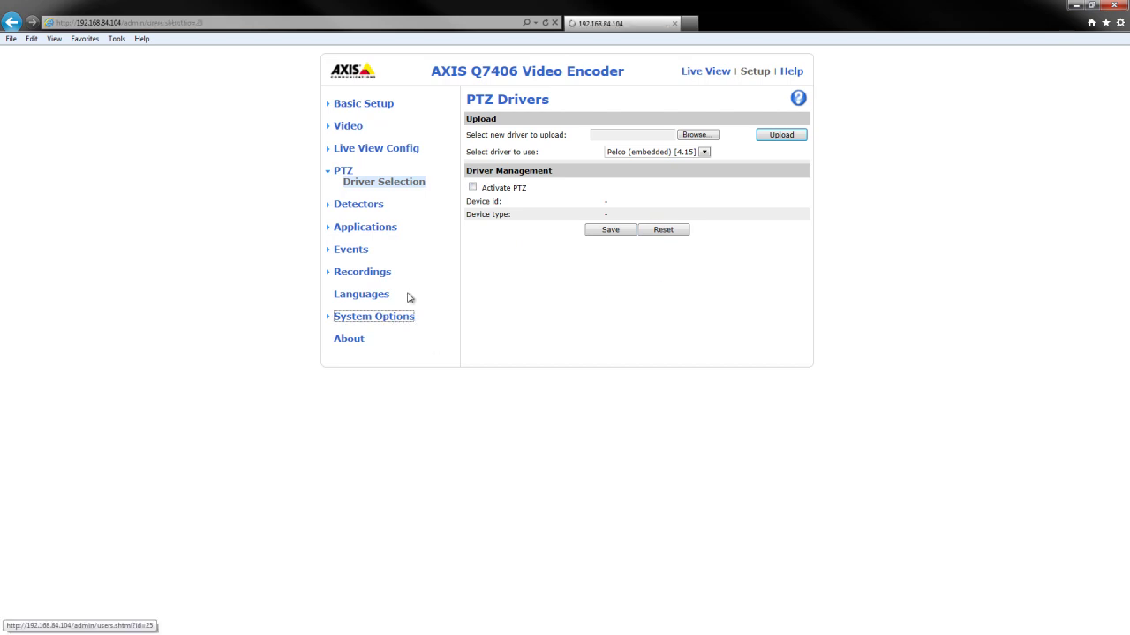
pyautogui.click(381, 432)
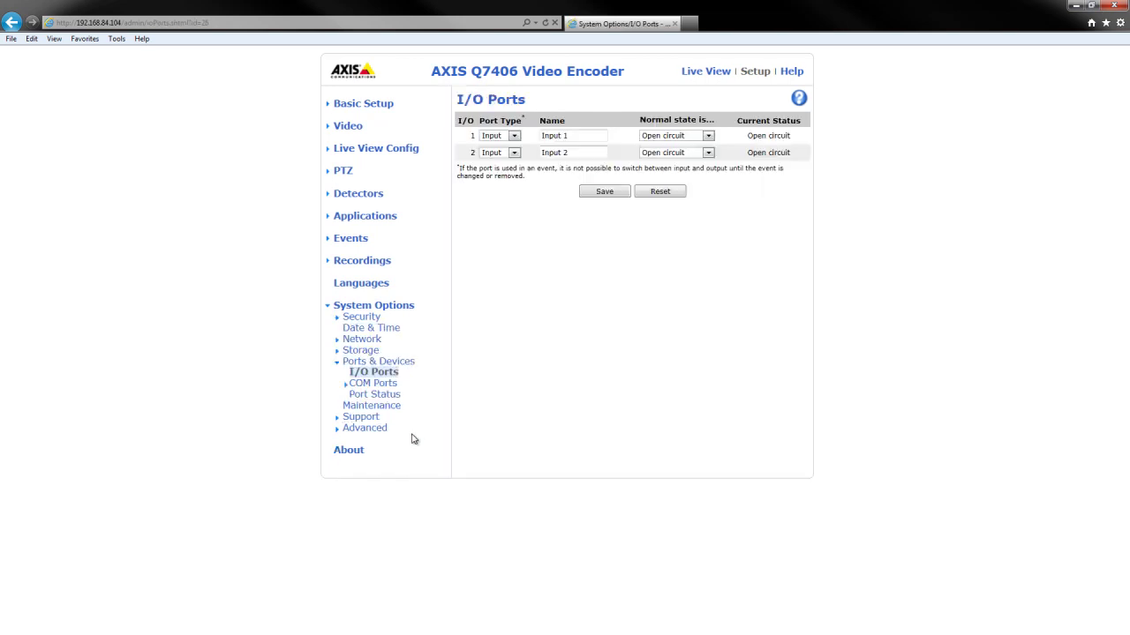
pyautogui.click(385, 385)
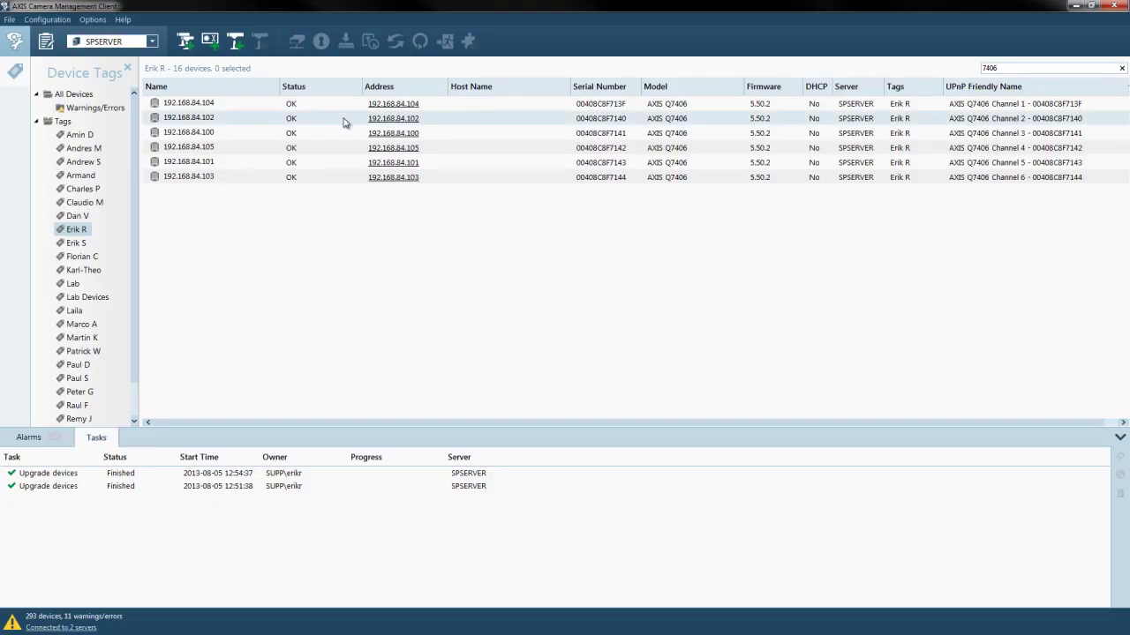
# Open the 192.168.84.102 encoder and bring up its Ports & Devices COM port settings
pyautogui.click(412, 120)
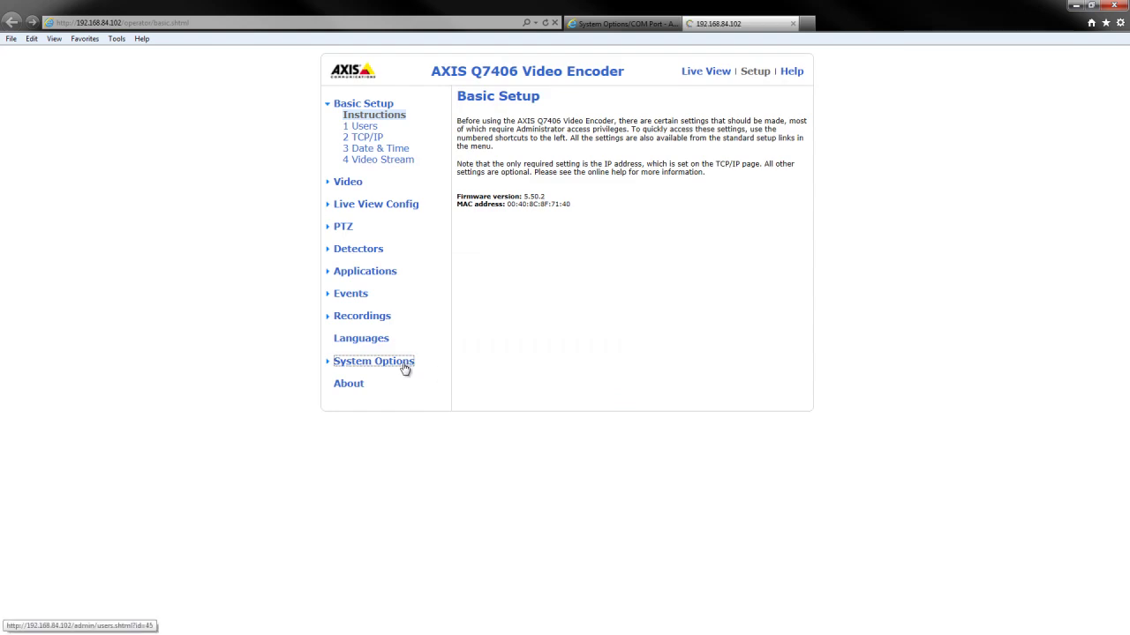
pyautogui.click(390, 430)
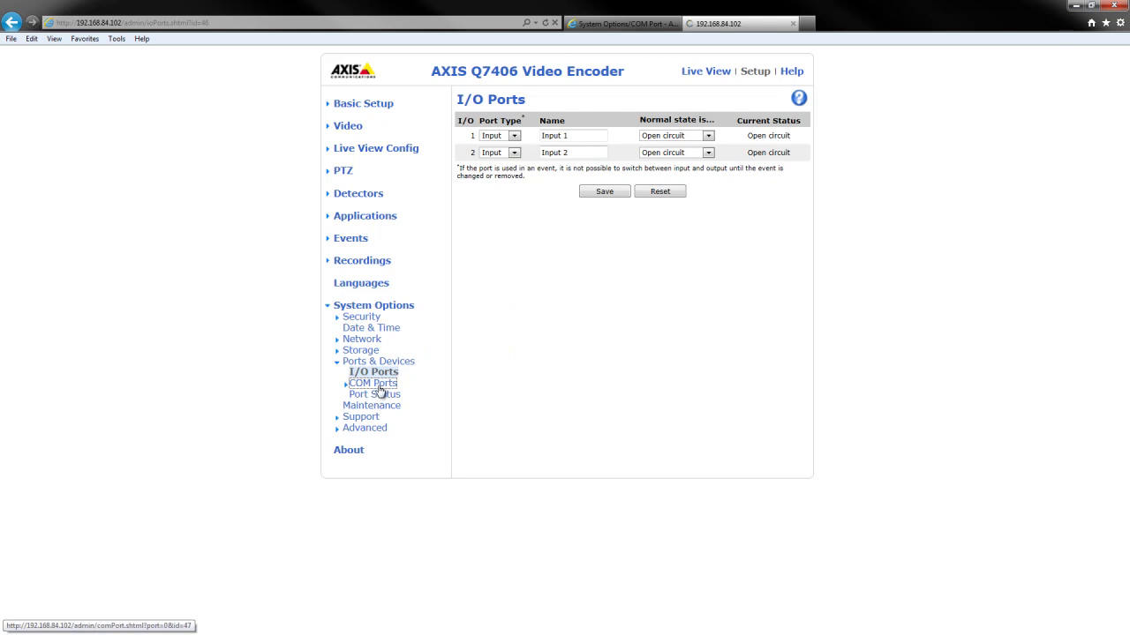
pyautogui.click(391, 386)
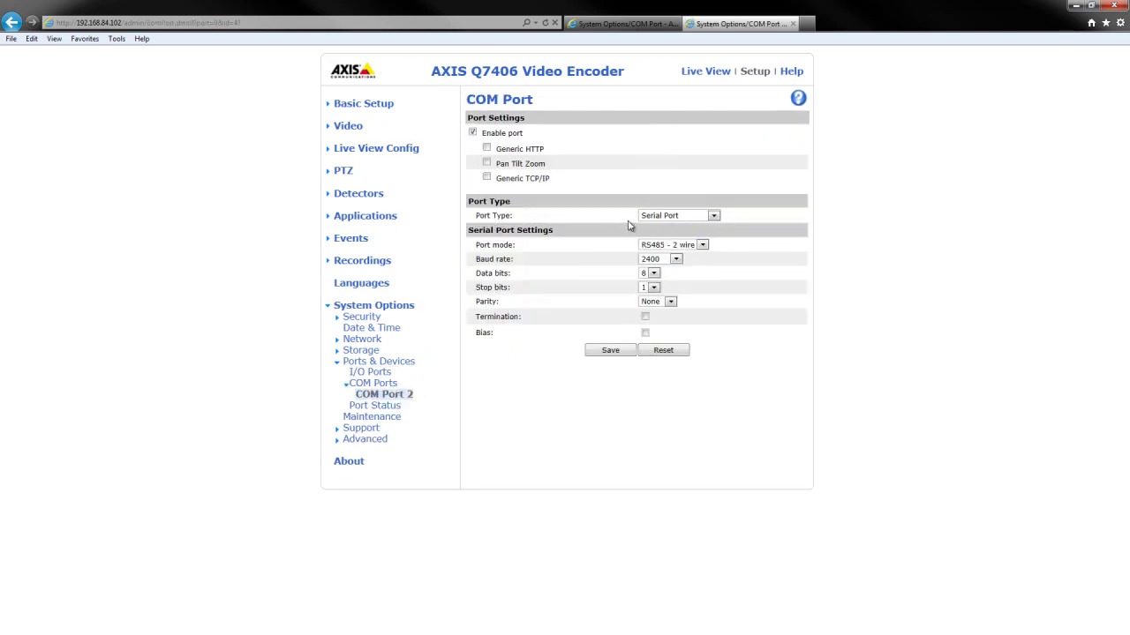
# Save channel 2's COM port as a Daisy Chain Client with Pan Tilt Zoom, and show the PTZ drivers
pyautogui.click(659, 217)
pyautogui.click(676, 235)
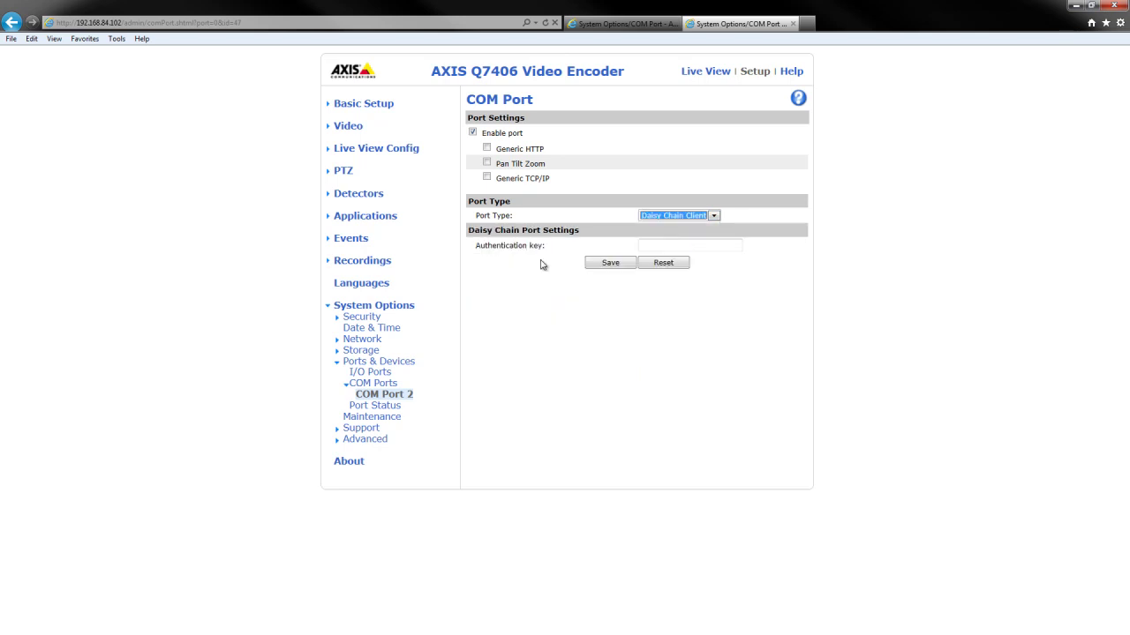
pyautogui.click(486, 163)
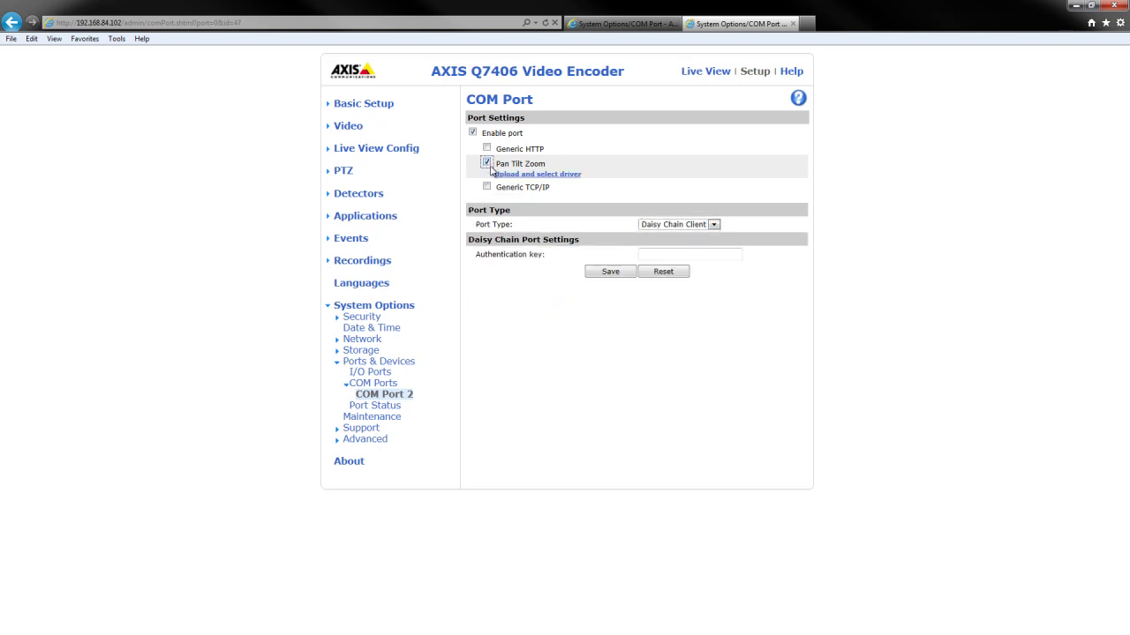
pyautogui.click(609, 273)
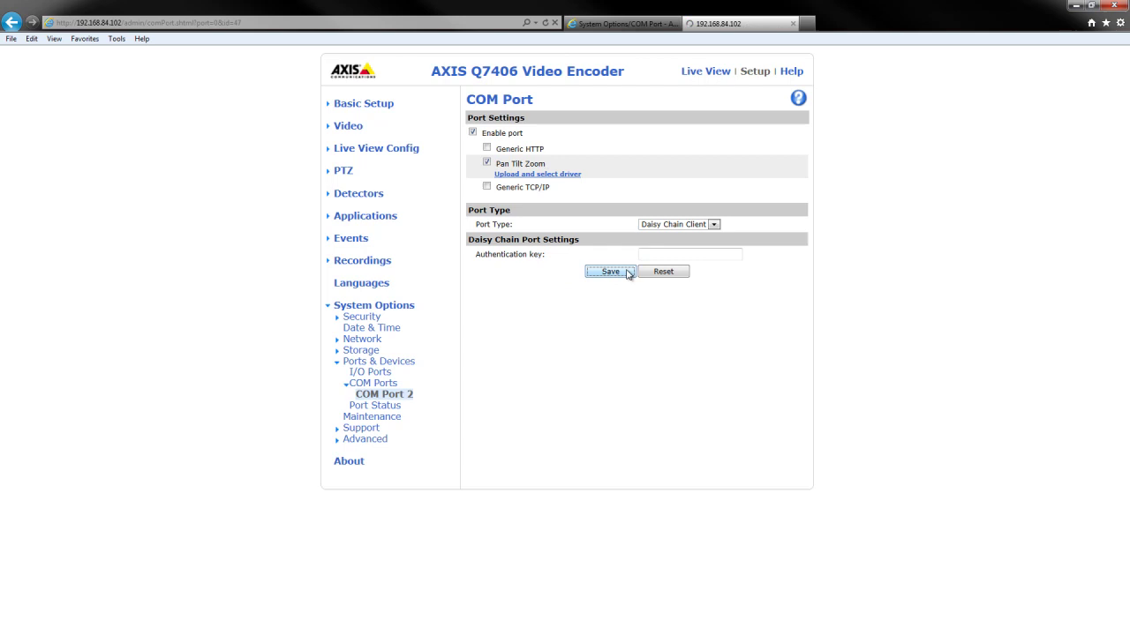
pyautogui.click(527, 175)
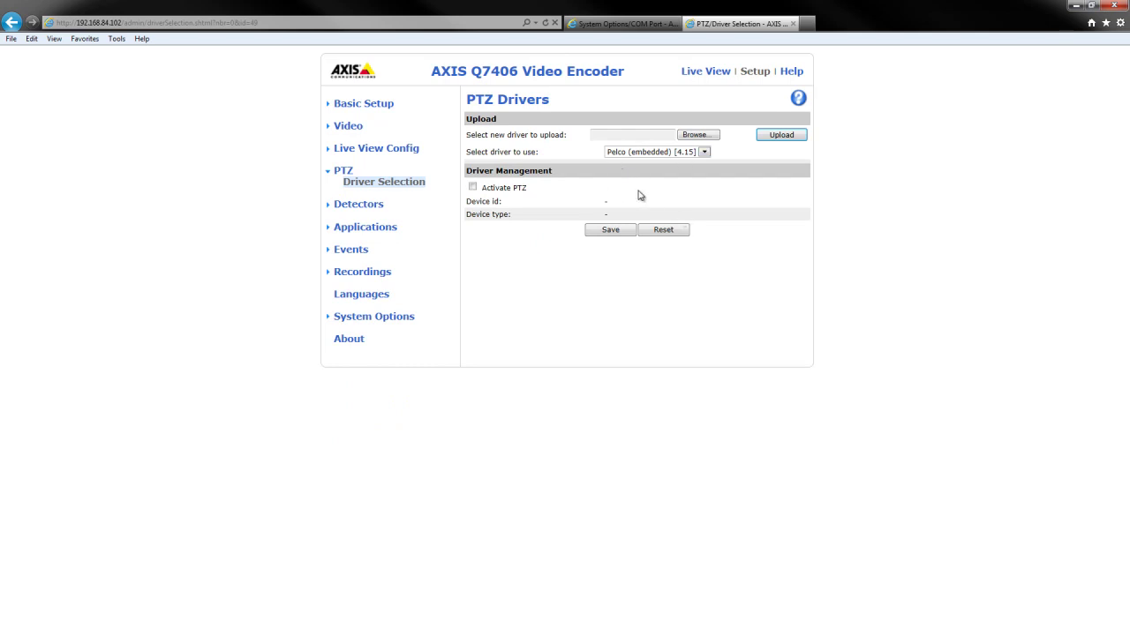
# Activate PTZ for channel 2 with device id 2 and save
pyautogui.click(473, 187)
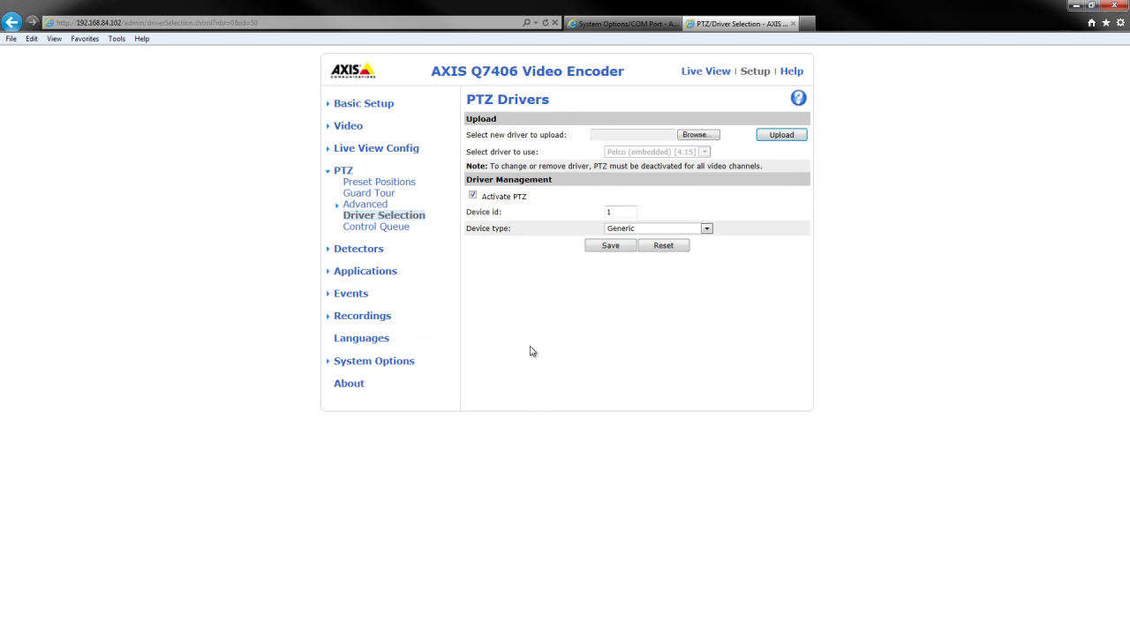
pyautogui.doubleClick(608, 212)
pyautogui.write('2')
pyautogui.click(608, 246)
# Pan channel 2's camera right twice in Live View, then switch to channel 1's .104 tab
pyautogui.click(712, 71)
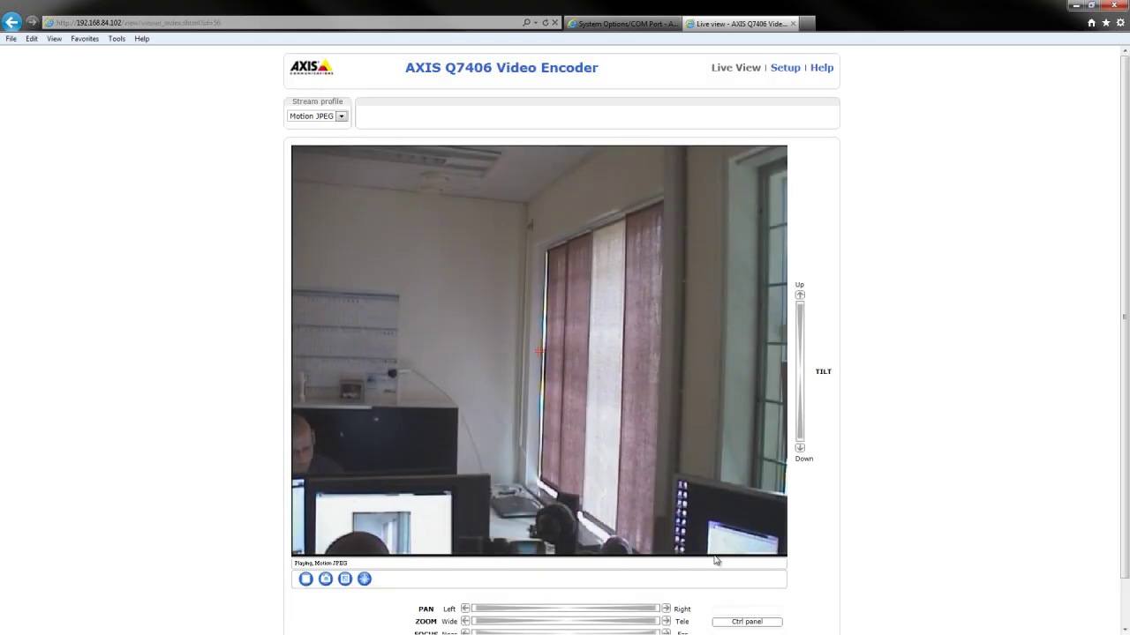
pyautogui.click(667, 609)
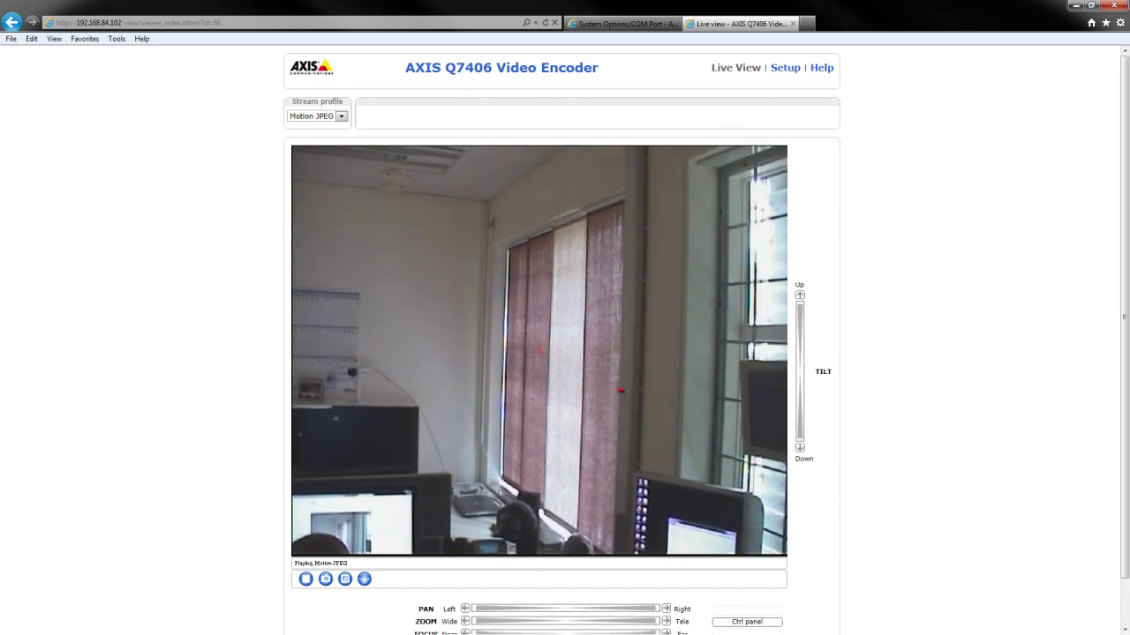
pyautogui.click(621, 389)
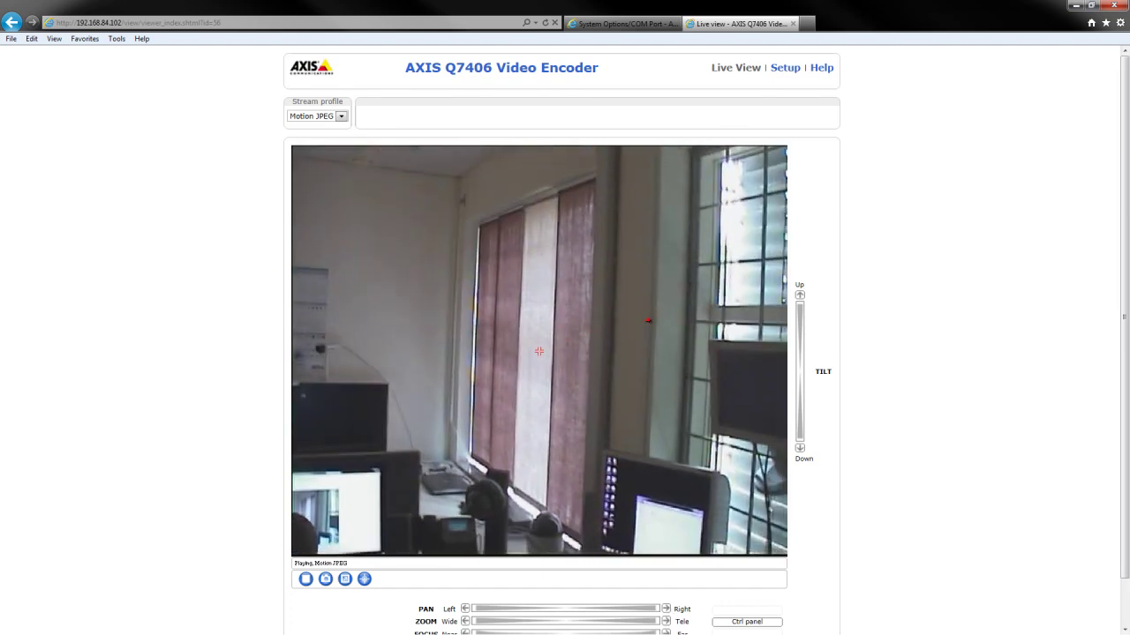
pyautogui.click(622, 23)
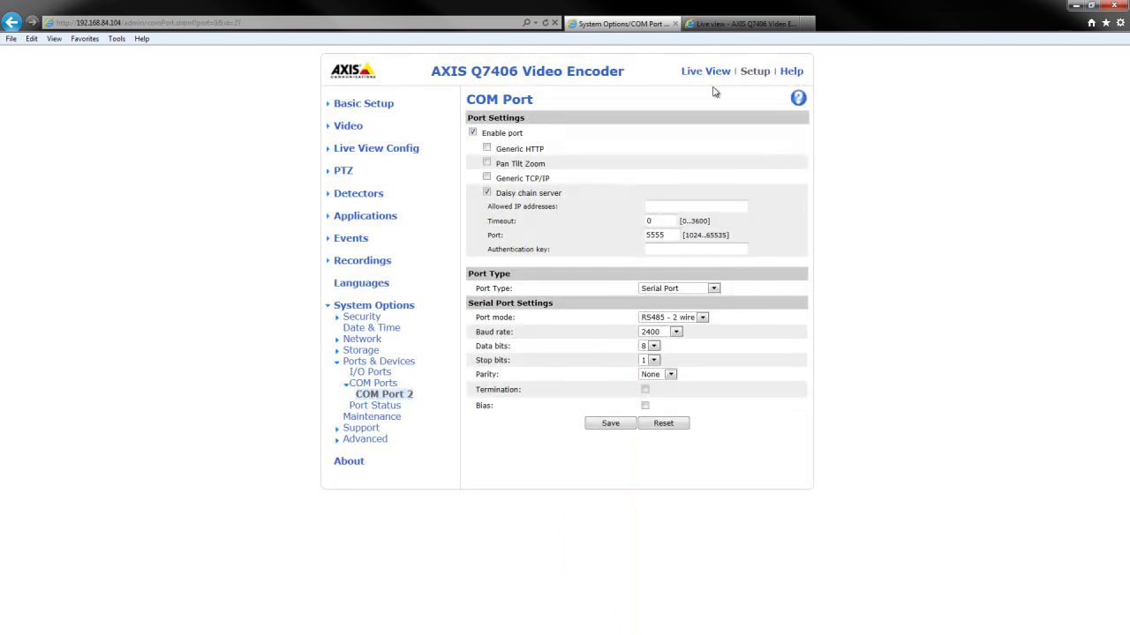